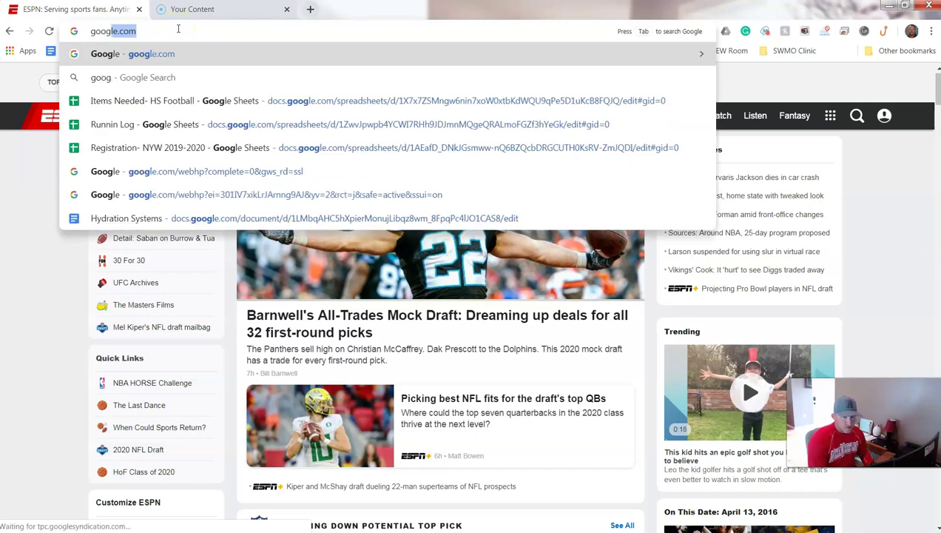
Step: Go to google.com and open Google Calendar from the list of Google apps
key("Return")
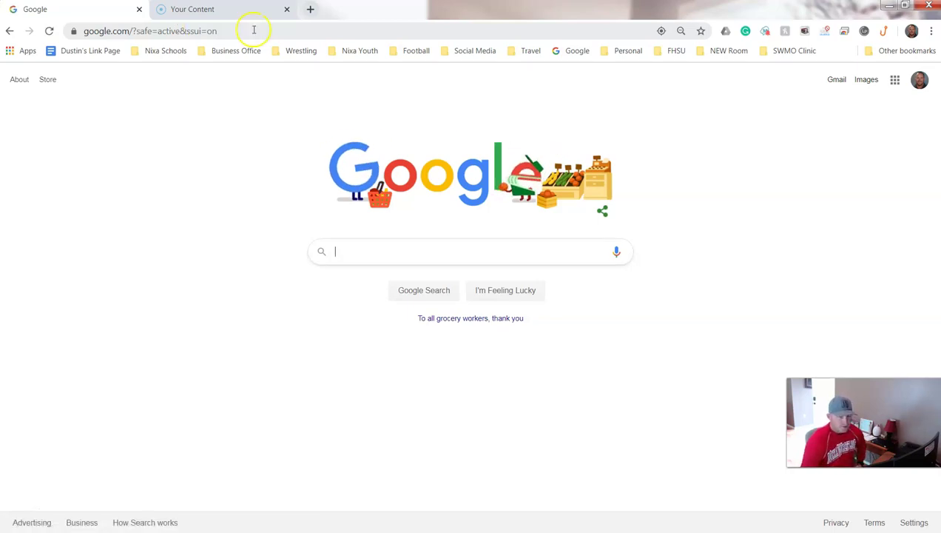
left_click(894, 80)
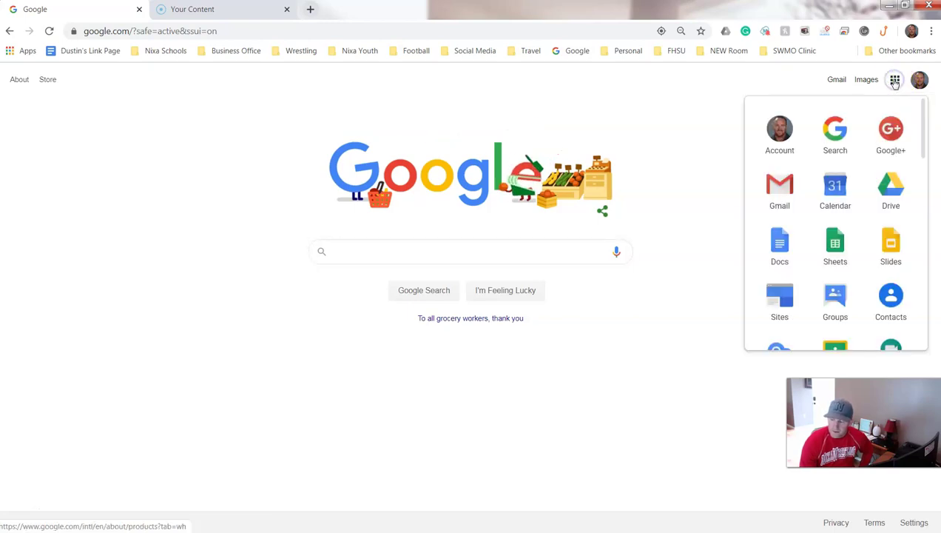
left_click(832, 186)
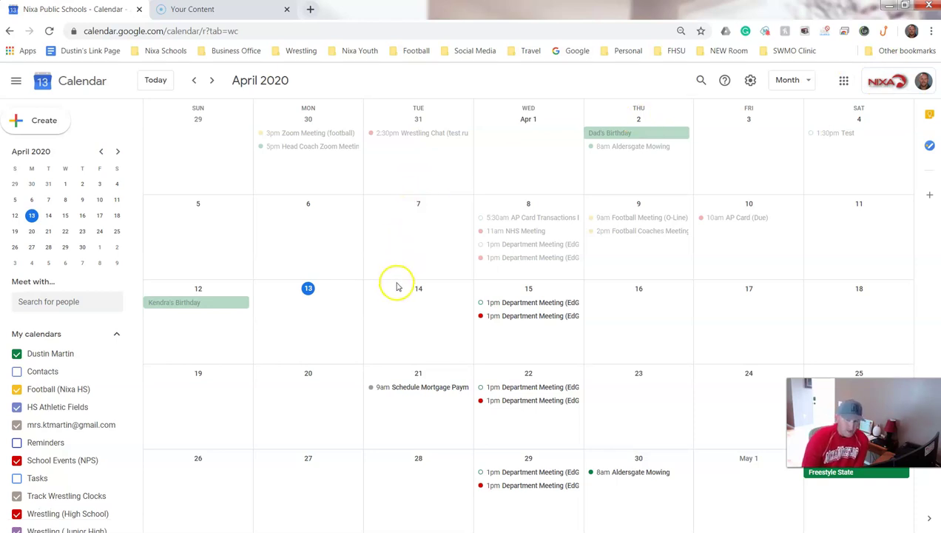
Step: Create an event on April 14, 2020 and title it "Offensive Line Meeting (TEST)"
left_click(423, 324)
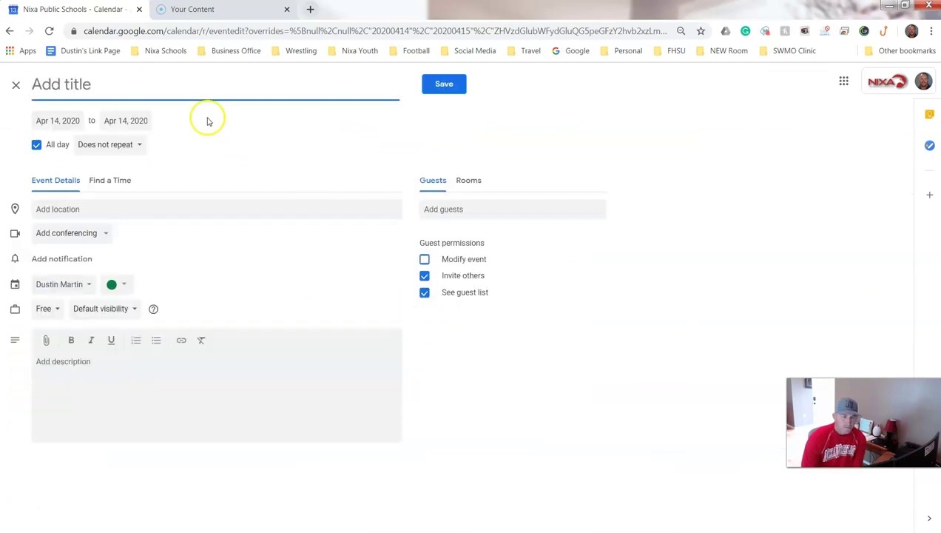
left_click(160, 77)
type("Offensive Line Meeting (TEST")
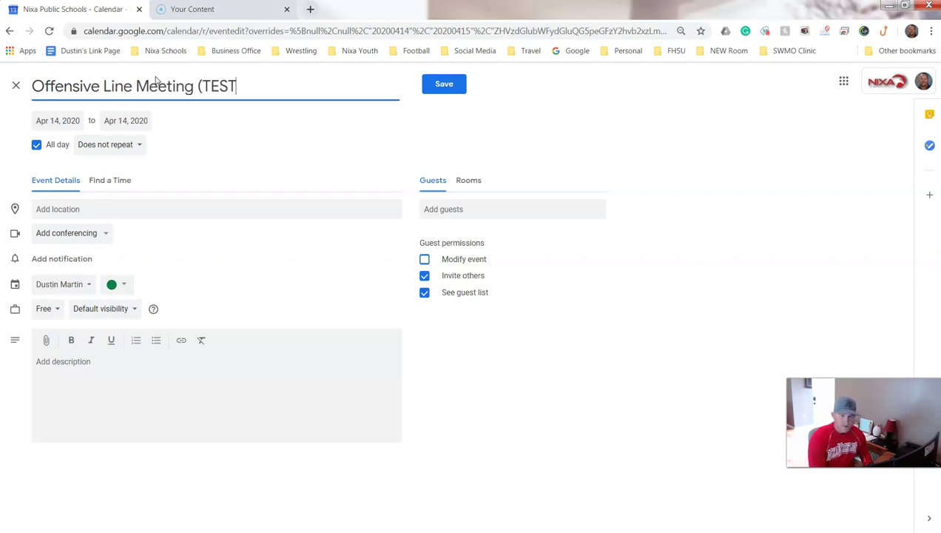
left_click(182, 117)
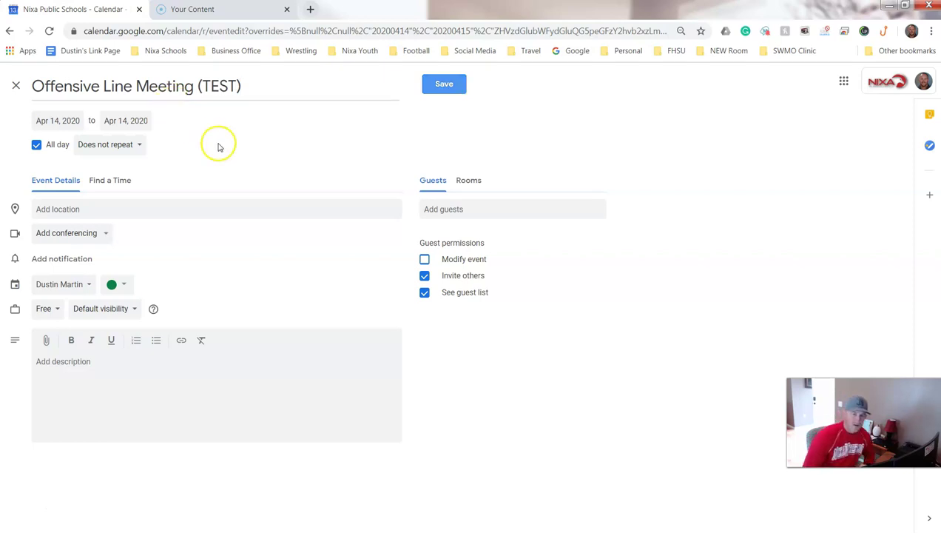
Step: Turn off the all-day option and schedule the event from 1:00pm to 1:45pm
left_click(36, 144)
left_click(108, 121)
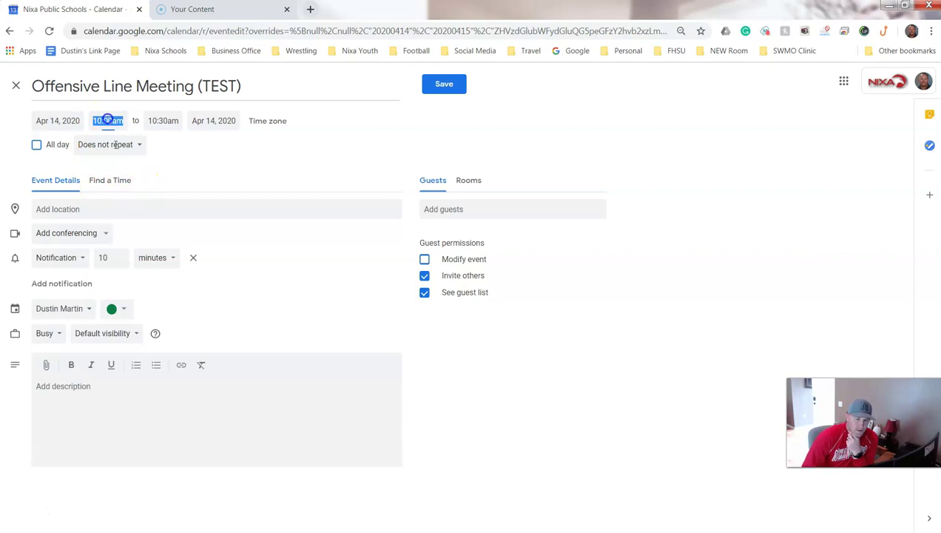
scroll(126, 208, "down", 2)
scroll(123, 208, "down", 3)
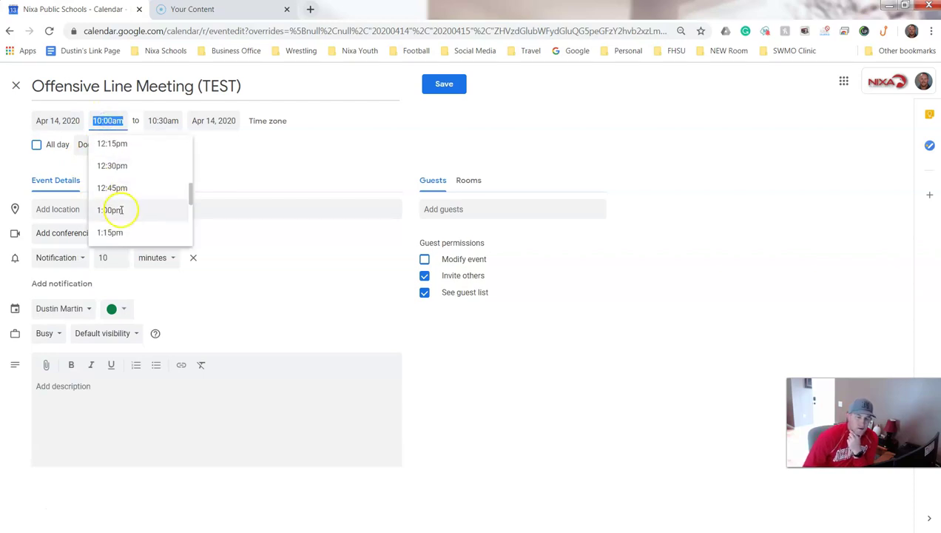
left_click(119, 210)
left_click(161, 123)
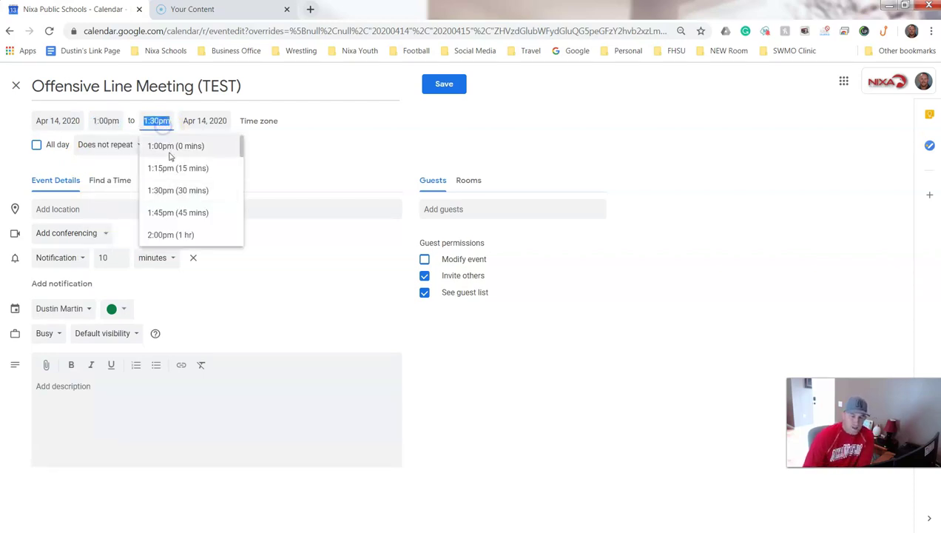
scroll(184, 191, "down", 2)
left_click(193, 151)
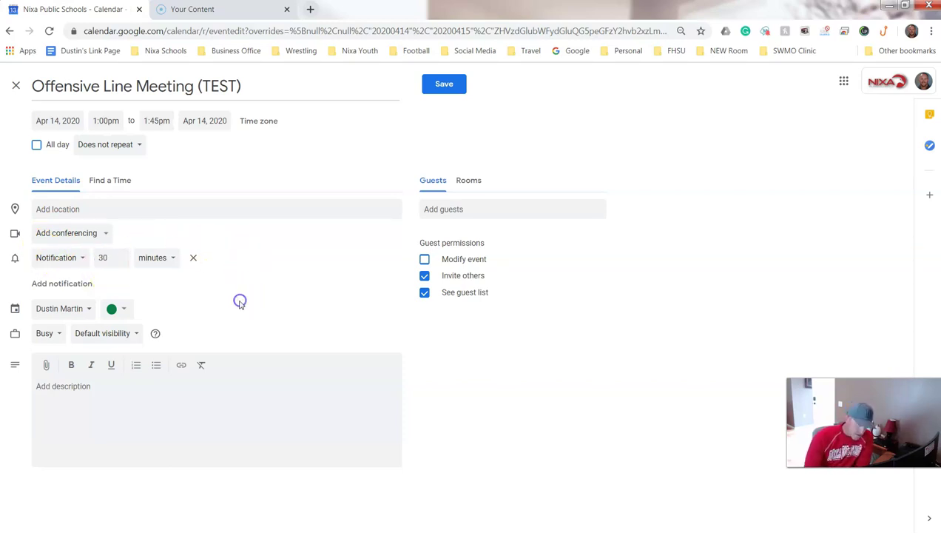
Step: Assign the event to the Football (Nixa HS) calendar and add Hangouts Meet conferencing
left_click(74, 311)
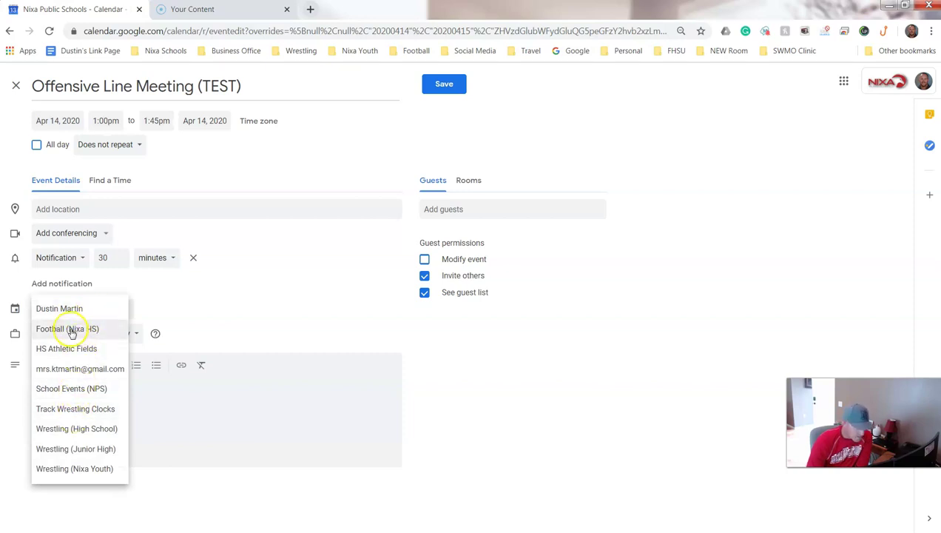
left_click(70, 330)
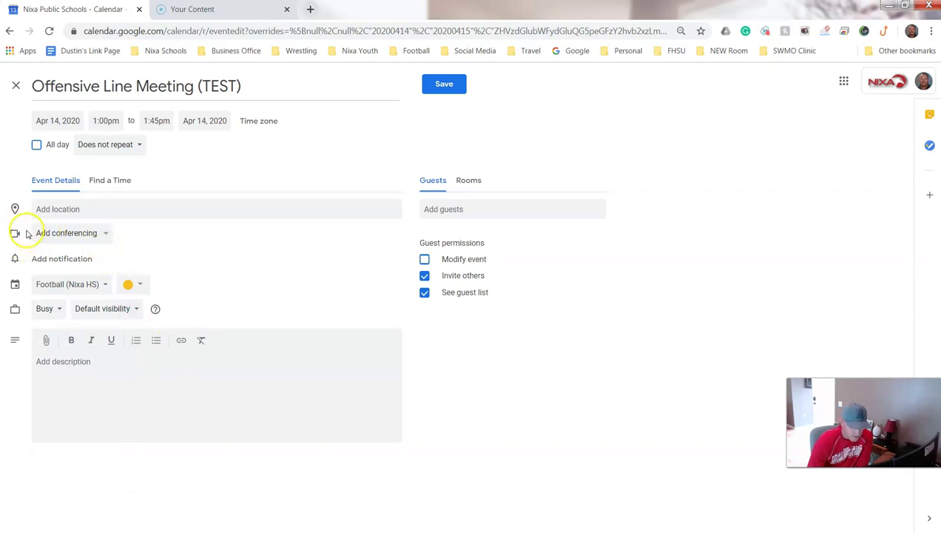
left_click(71, 235)
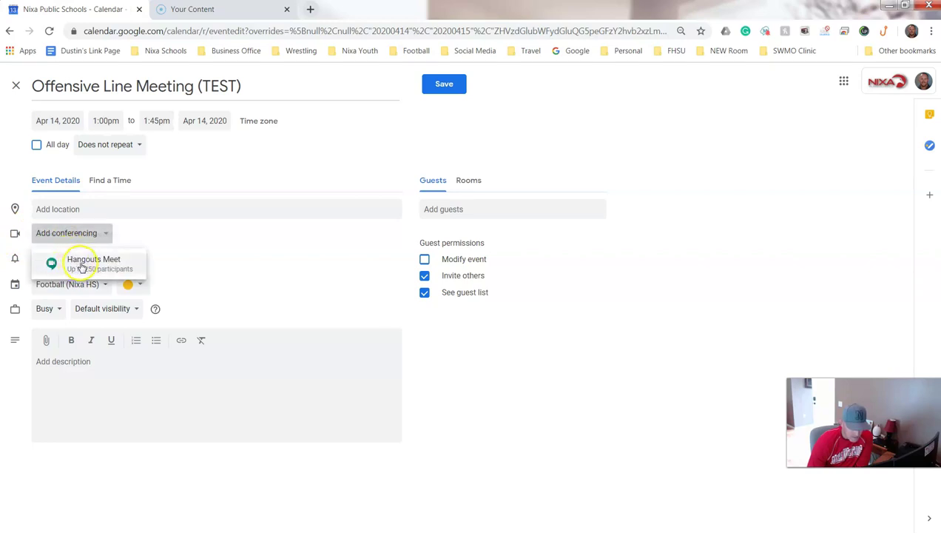
left_click(82, 266)
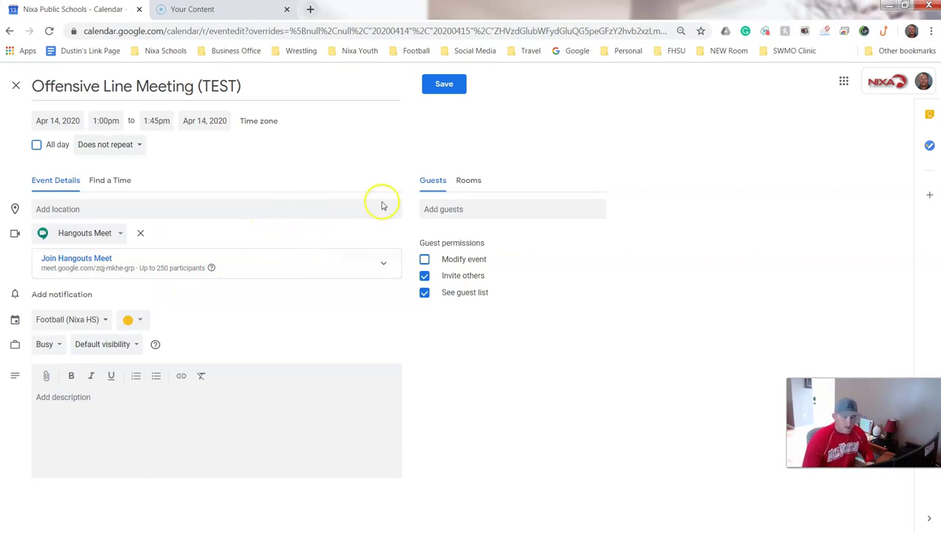
Step: Add two staff members as guests by searching their last names and accepting their school accounts
left_click(455, 209)
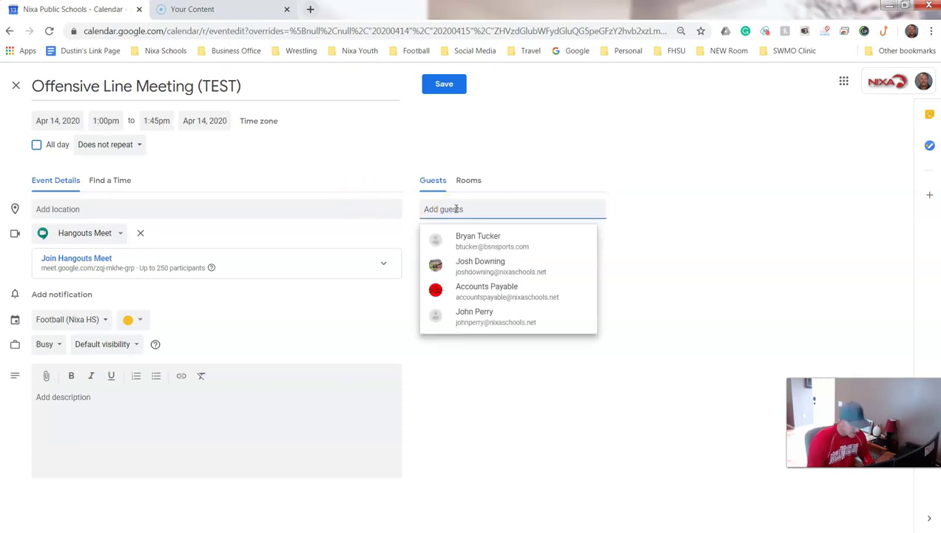
type("wickwar")
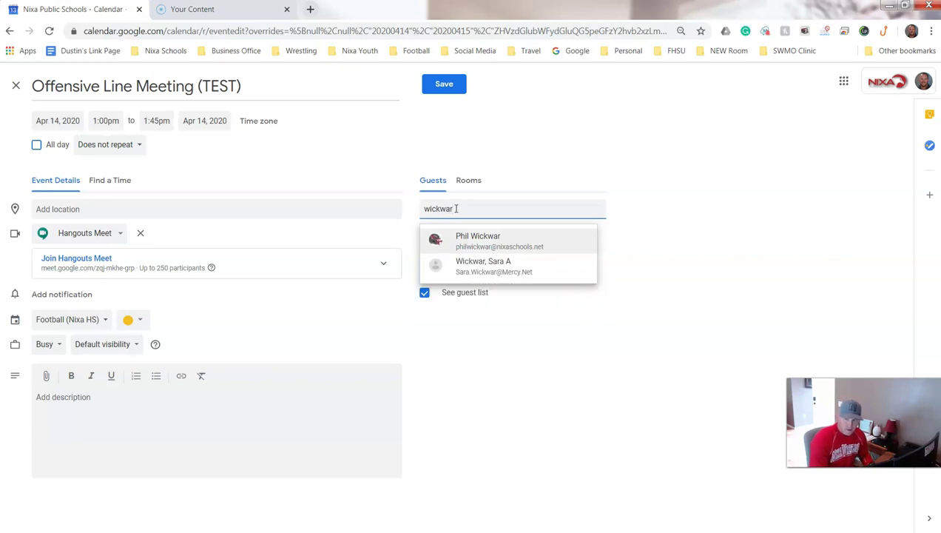
key("Return")
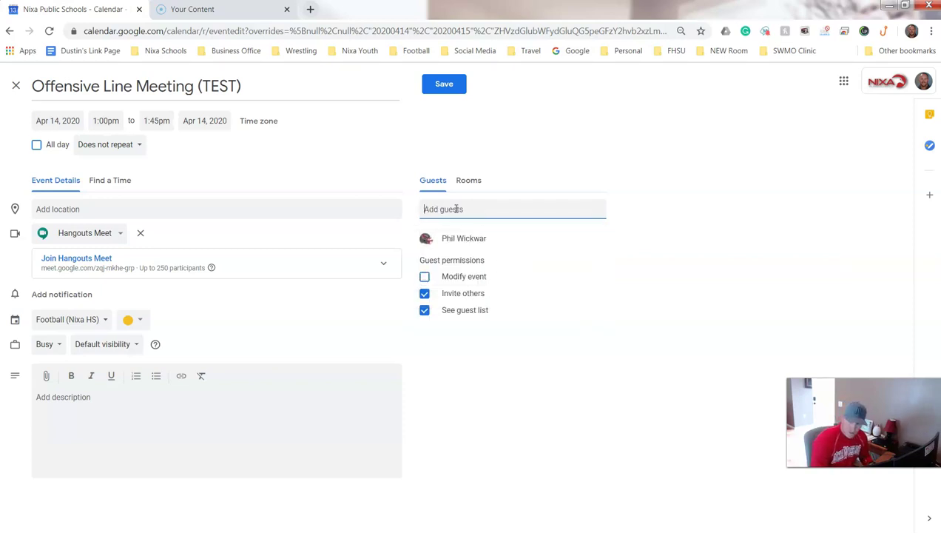
type("Wells")
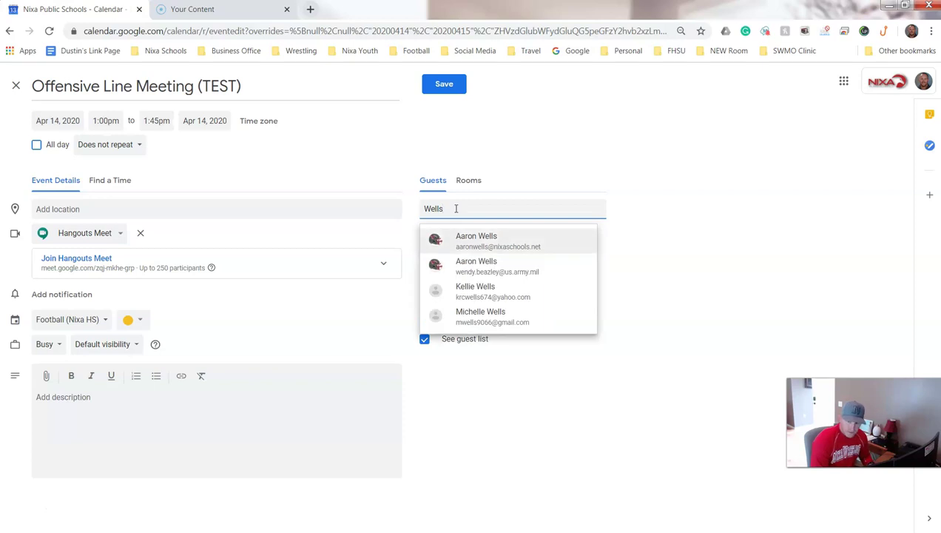
key("Return")
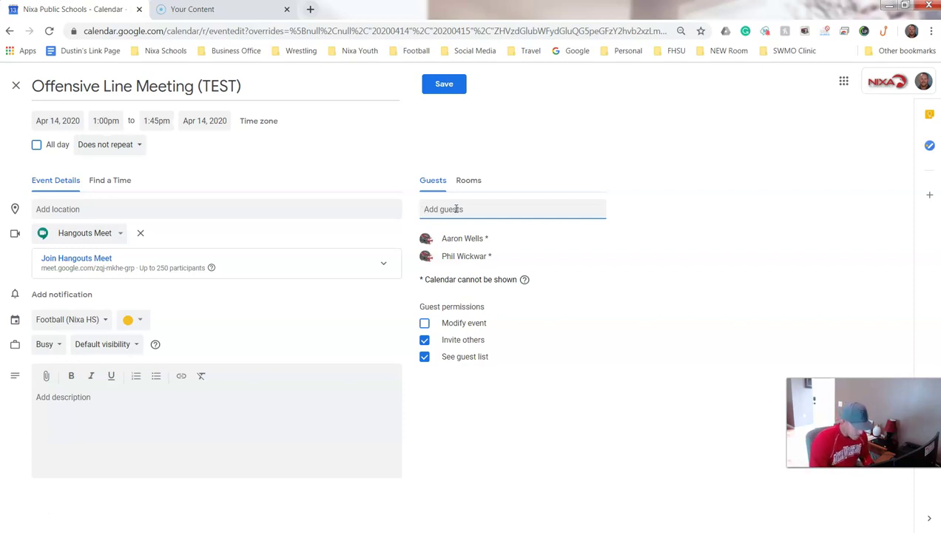
Step: Add a student to the guests using the student school account, and remove that guest again
type("pott")
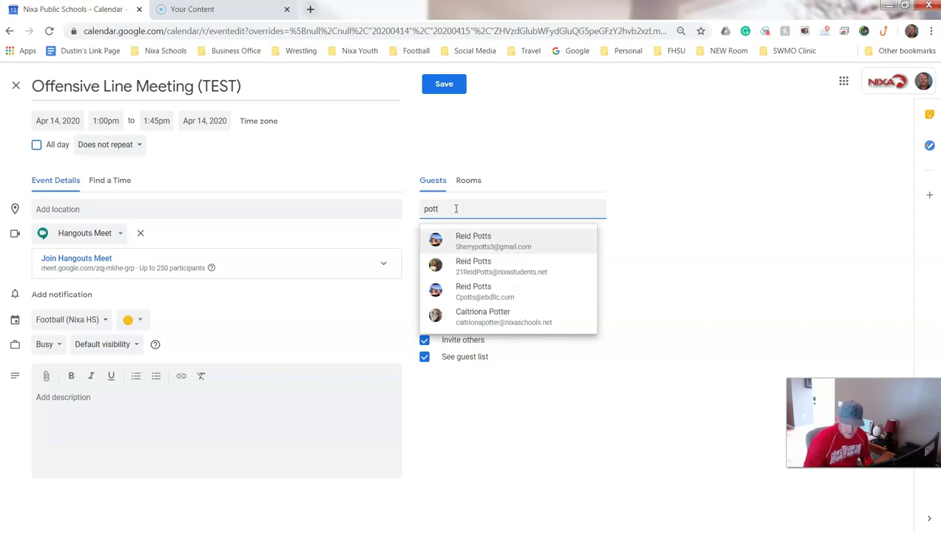
left_click(474, 265)
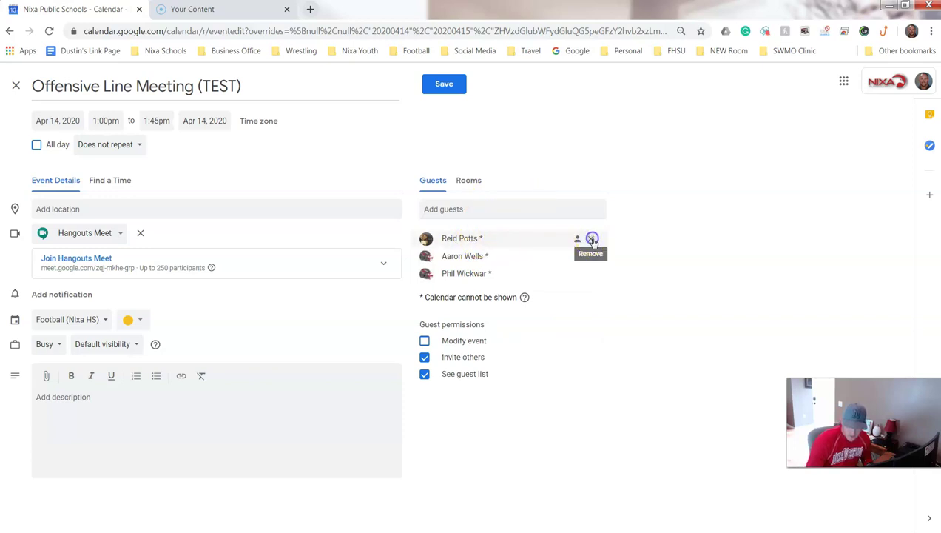
left_click(592, 239)
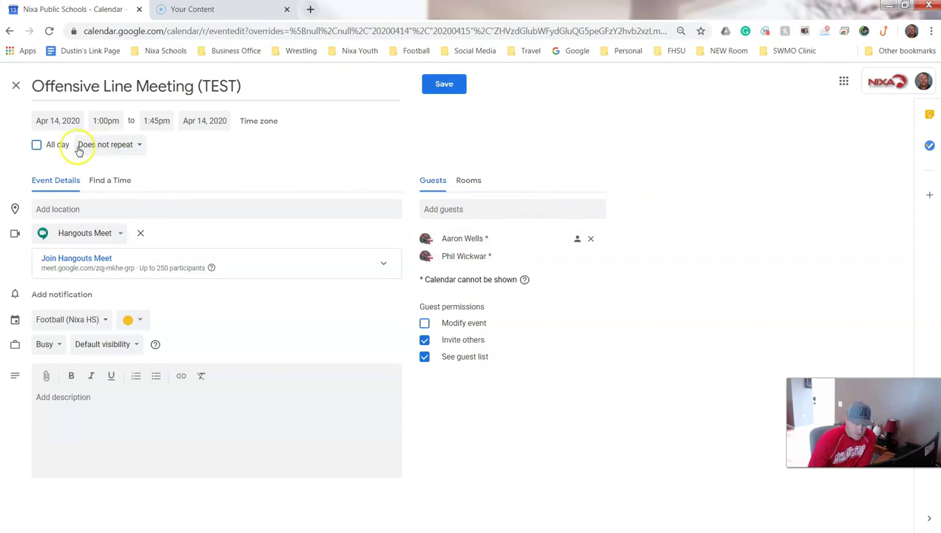
Step: Save the event and send invitation emails to the guests
left_click(444, 84)
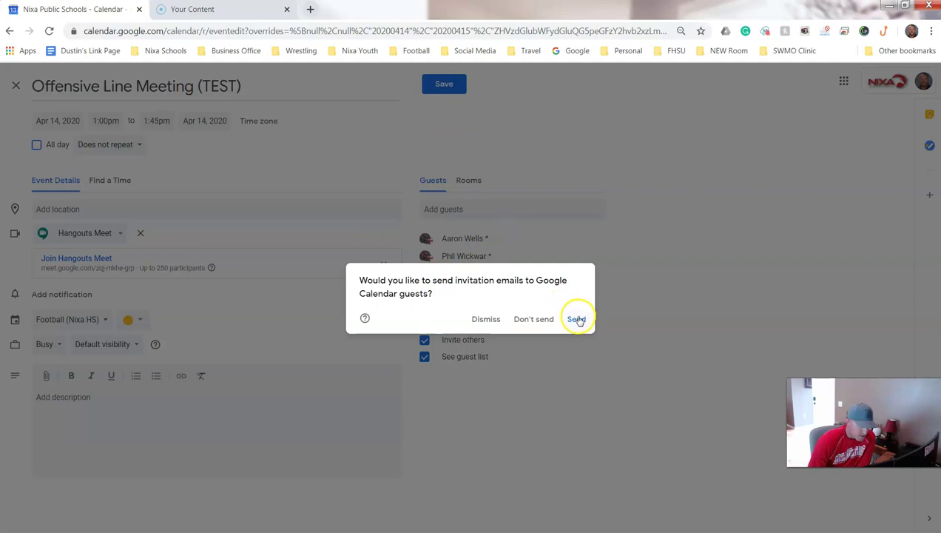
left_click(576, 321)
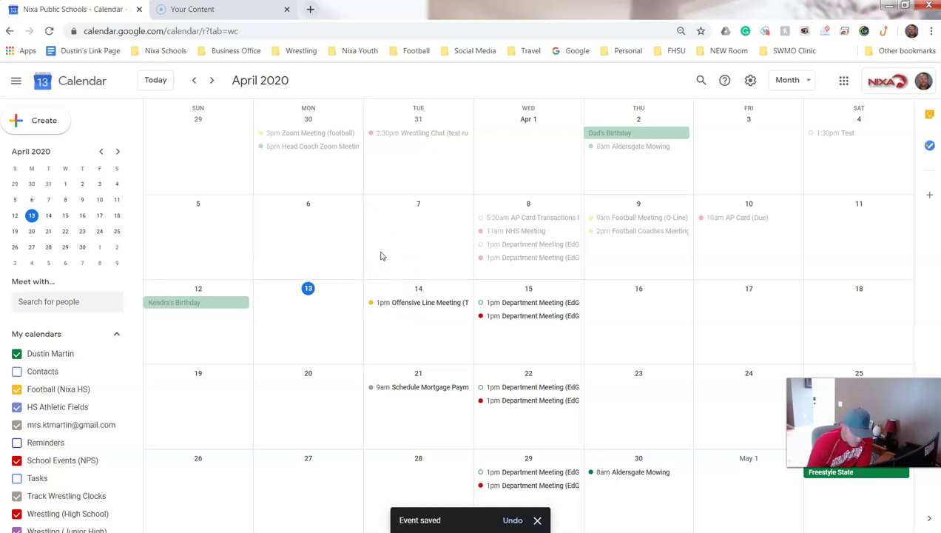
Step: Reopen the Offensive Line Meeting event, add a third staff guest, and save it with an invitation email sent to the new guest
double_click(394, 304)
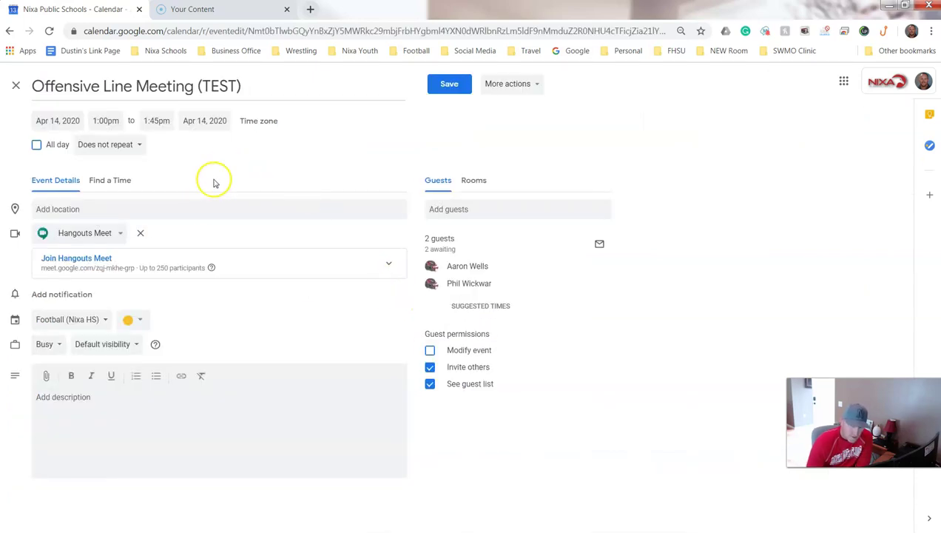
left_click(436, 212)
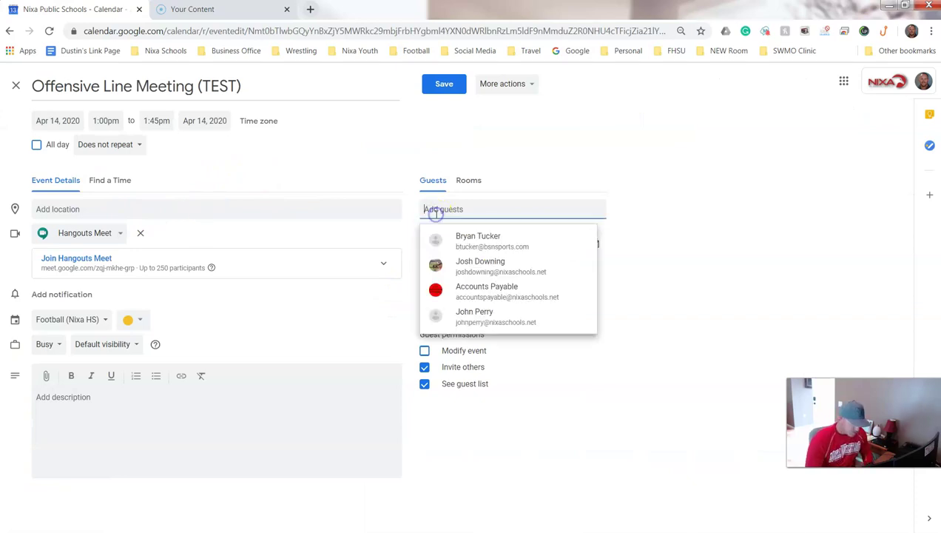
type("kyle")
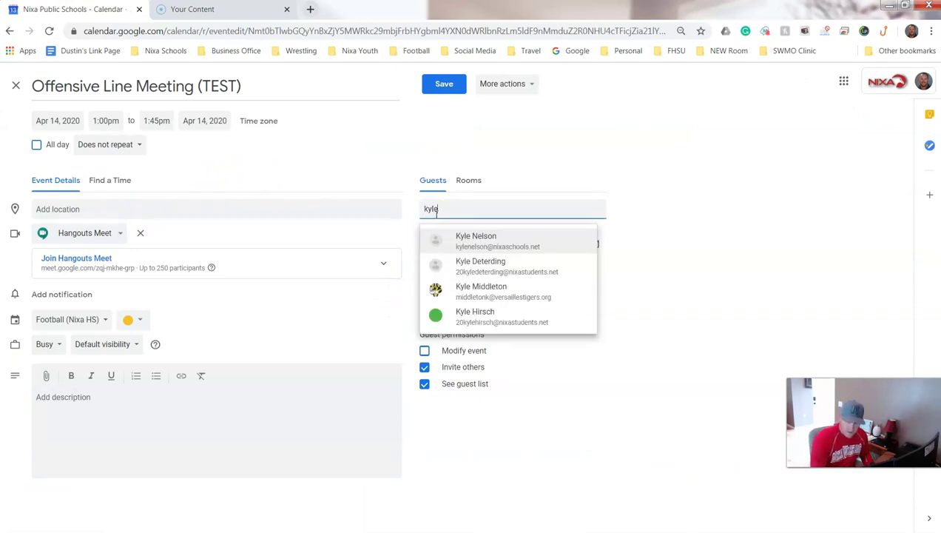
key("Return")
left_click(442, 82)
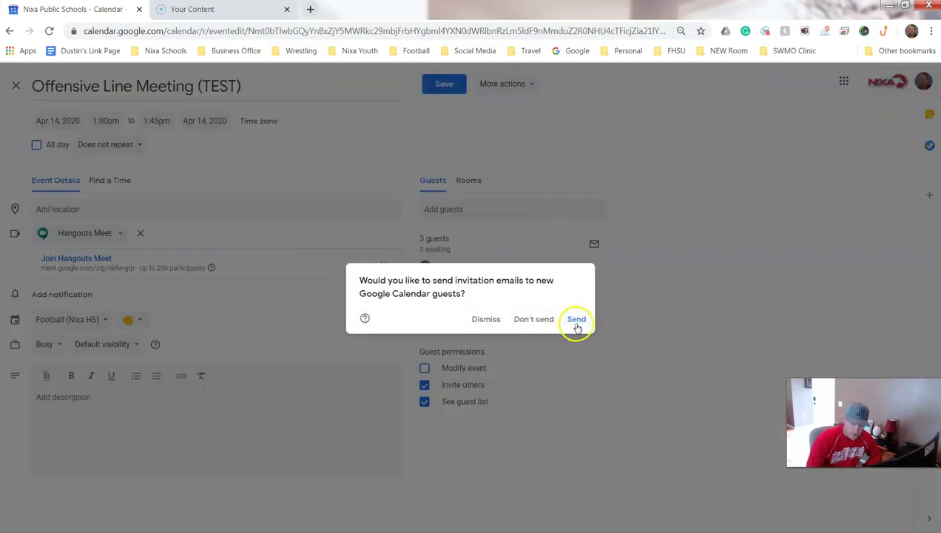
left_click(577, 320)
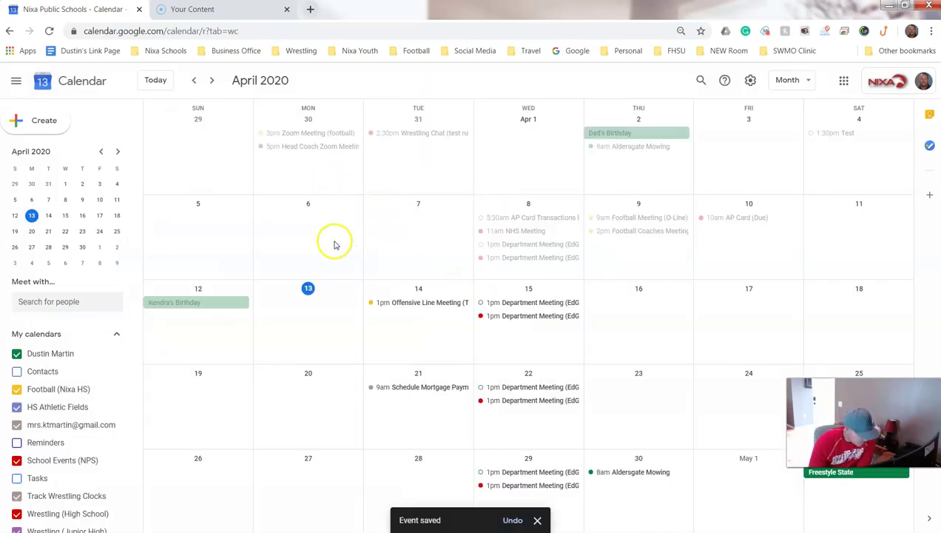
Step: Copy the full Hangouts Meet joining details from the Offensive Line Meeting event and return to the month view
left_click(400, 305)
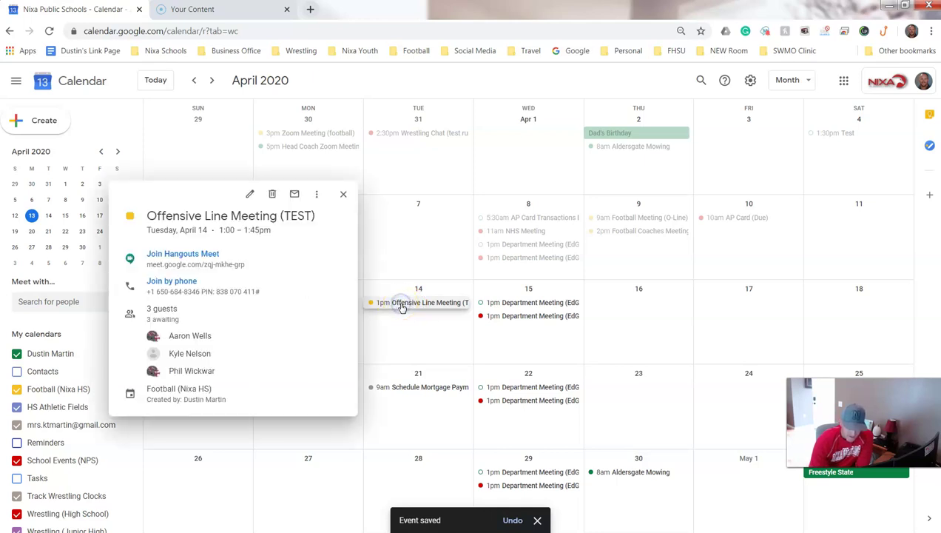
left_click(250, 194)
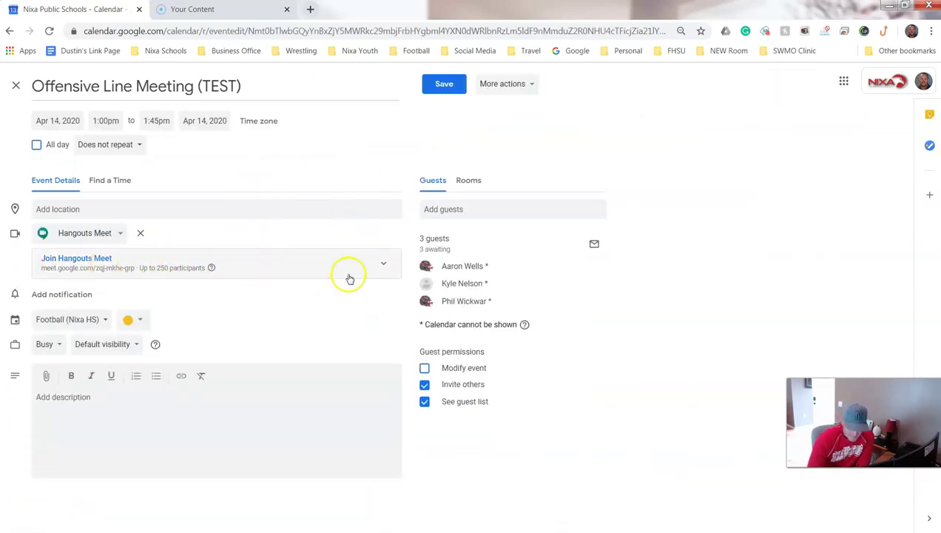
left_click(384, 262)
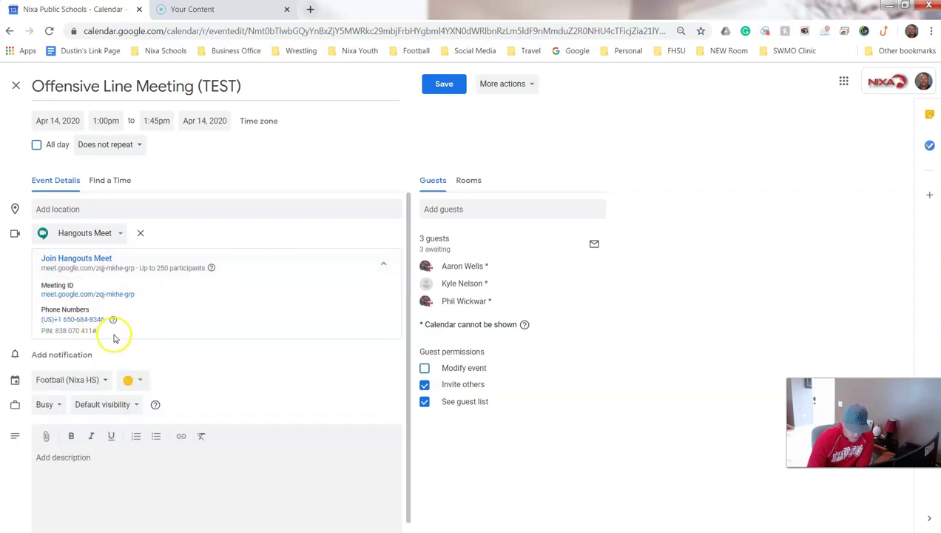
left_click_drag(93, 319, 43, 261)
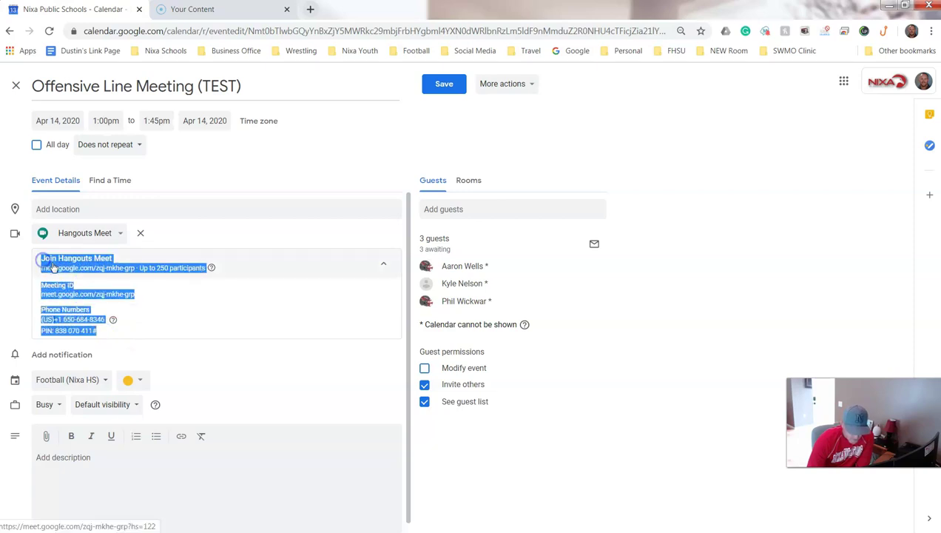
right_click(62, 269)
left_click(72, 274)
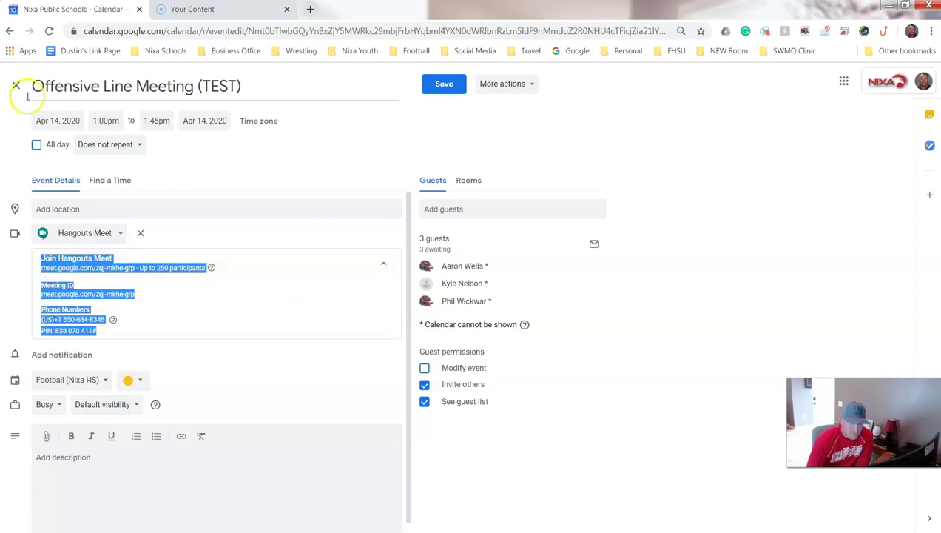
left_click(9, 31)
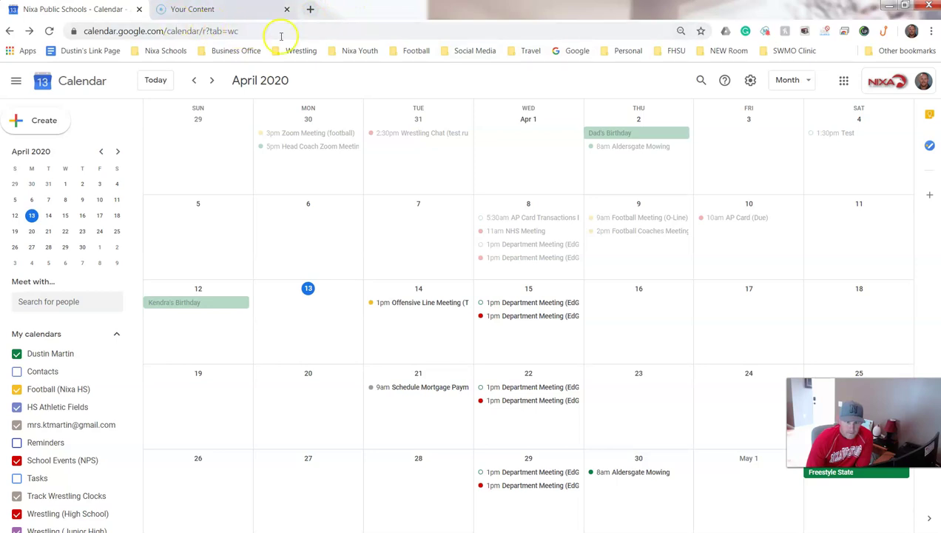
Step: Open Gmail in a new browser tab and paste the copied Hangouts Meet joining details, including the dial-in PIN, into a new message
left_click(310, 11)
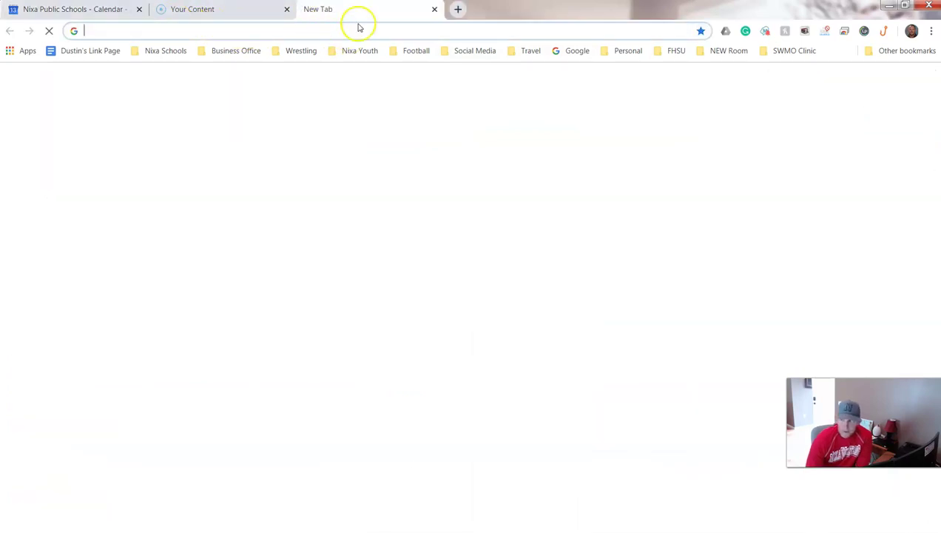
type("google.co")
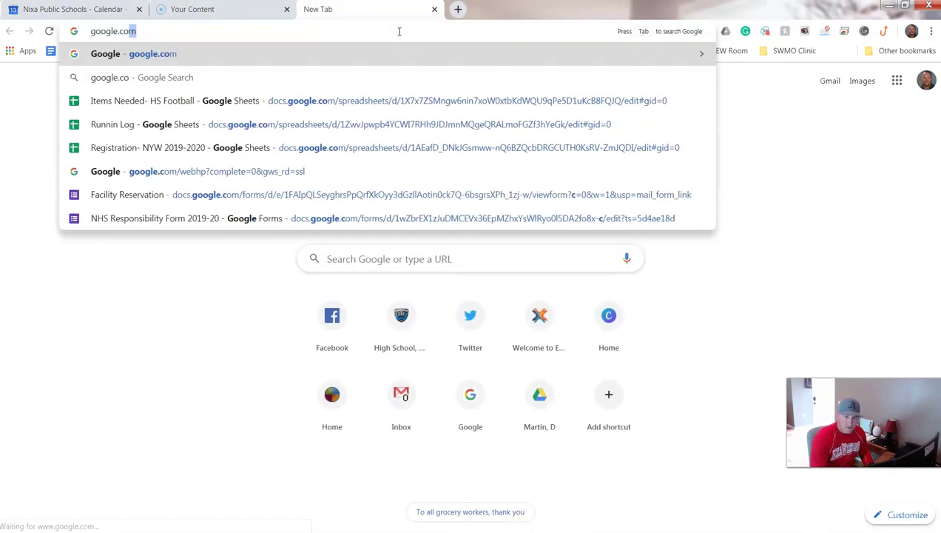
key("Return")
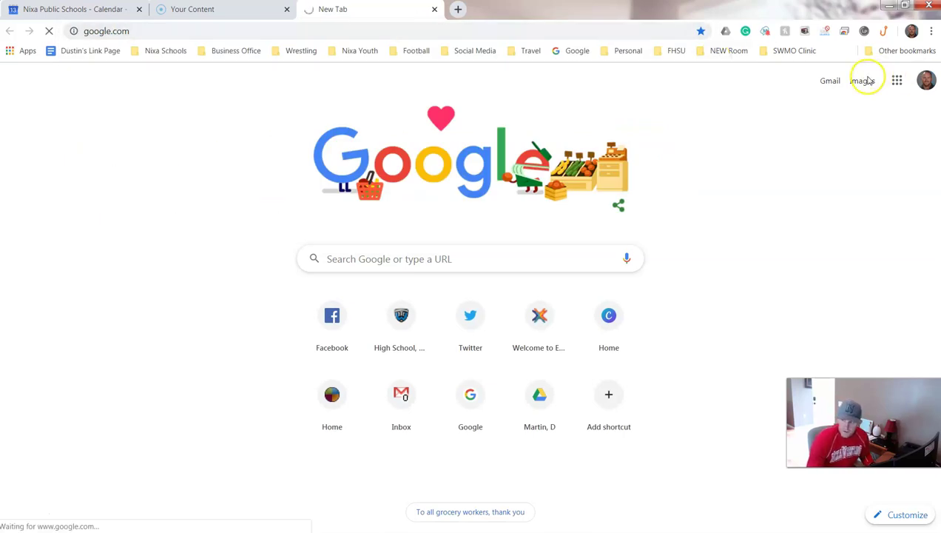
left_click(834, 81)
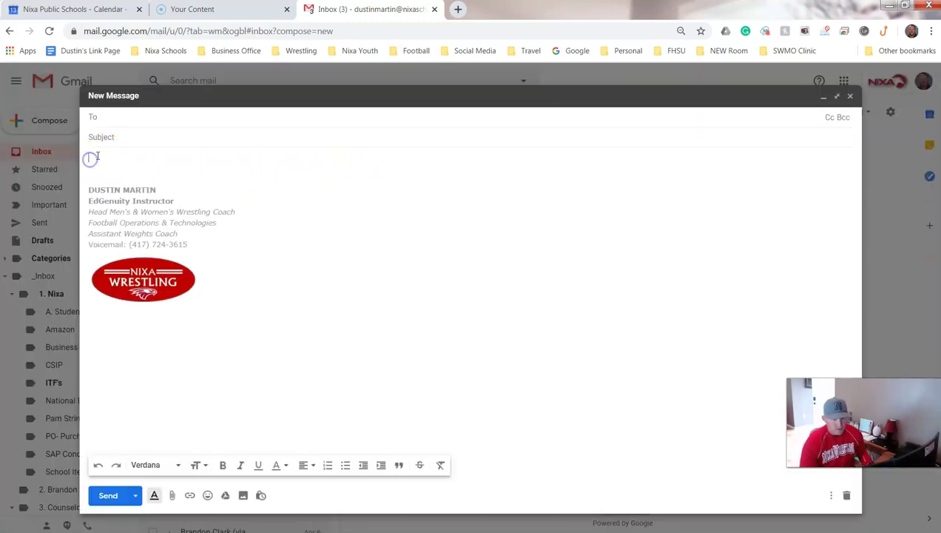
right_click(99, 155)
left_click(125, 229)
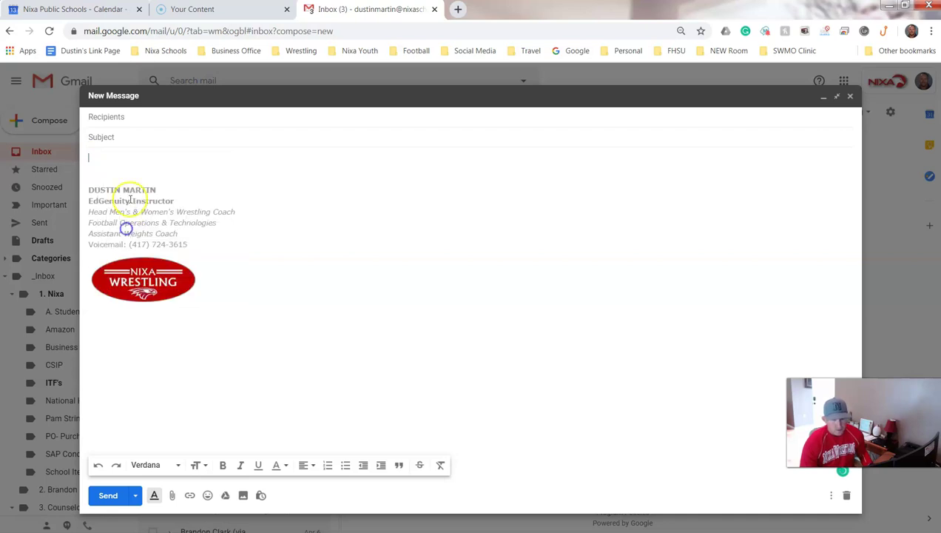
Step: Address the message to the sender's own school account, leave the subject empty, and discard the draft
left_click(125, 118)
type("d")
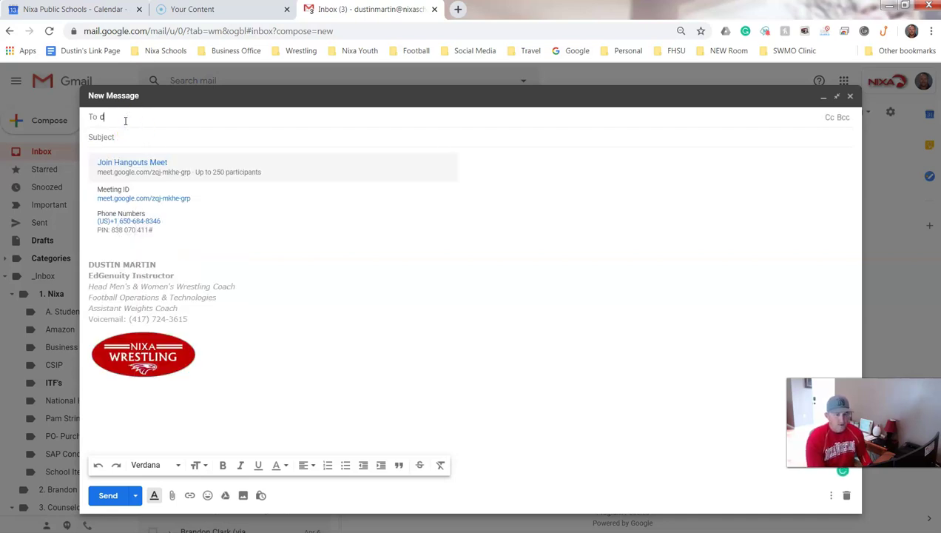
type("ustin")
key("Return")
left_click(127, 139)
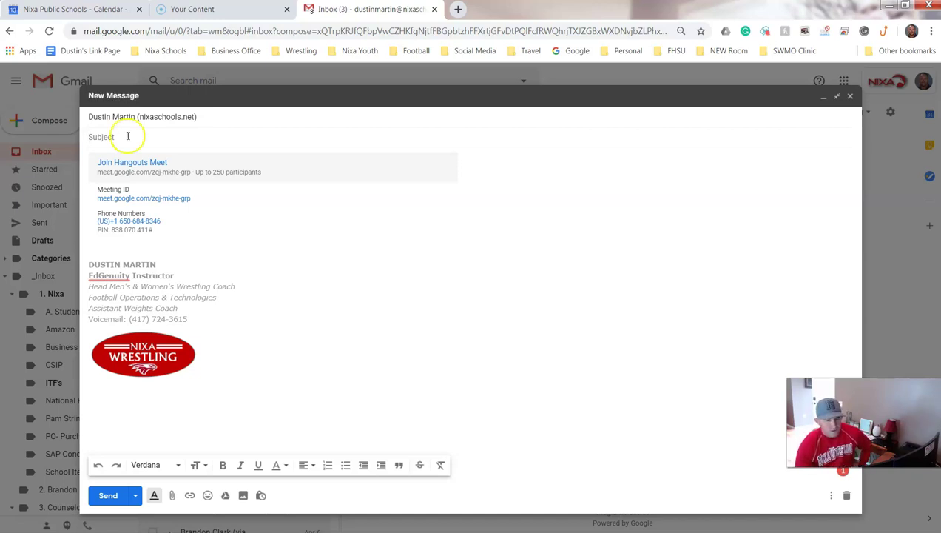
left_click(847, 498)
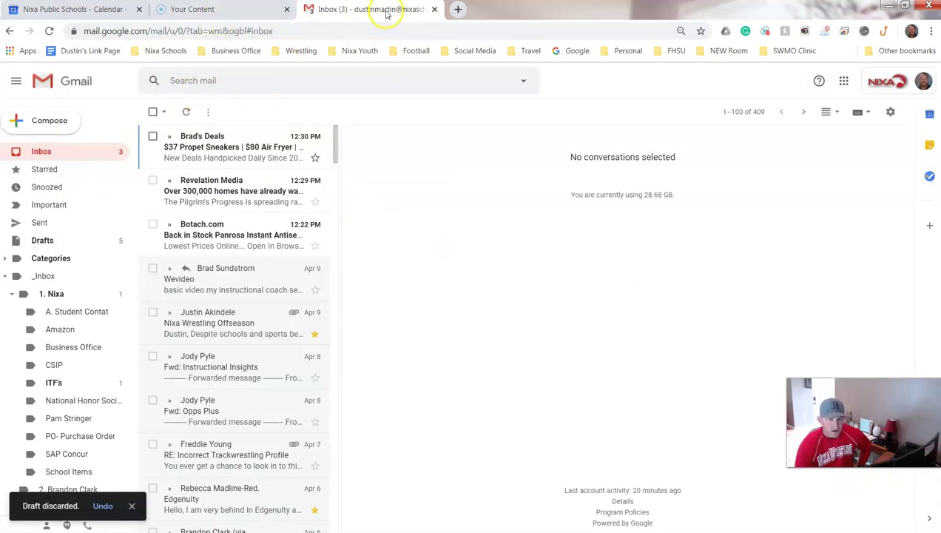
Step: Switch back to Google Calendar and open the Hangouts Meet link from the Offensive Line Meeting event on April 14
left_click(101, 9)
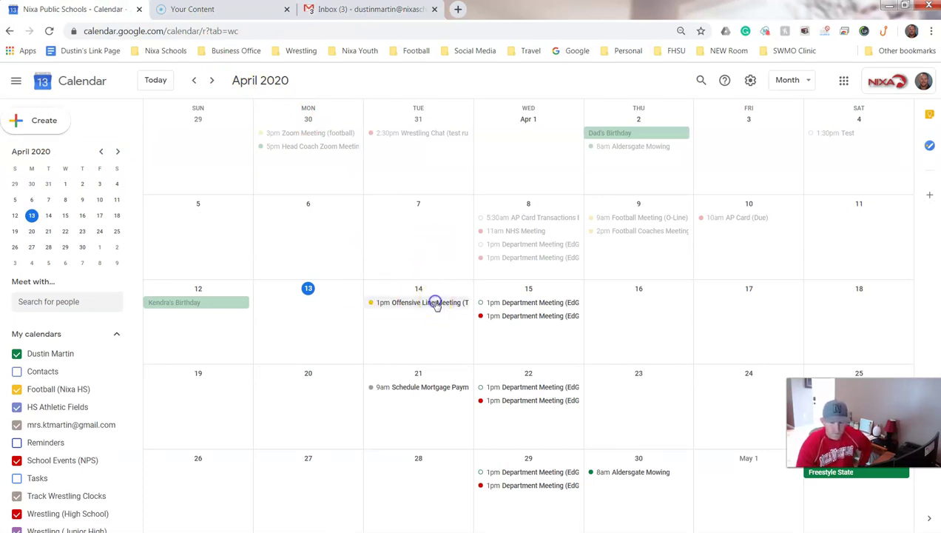
double_click(437, 304)
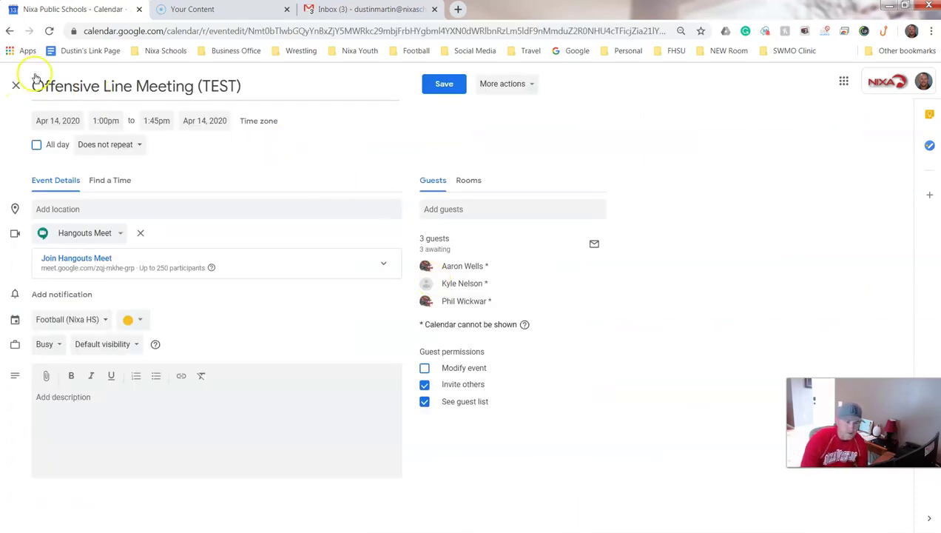
left_click(10, 31)
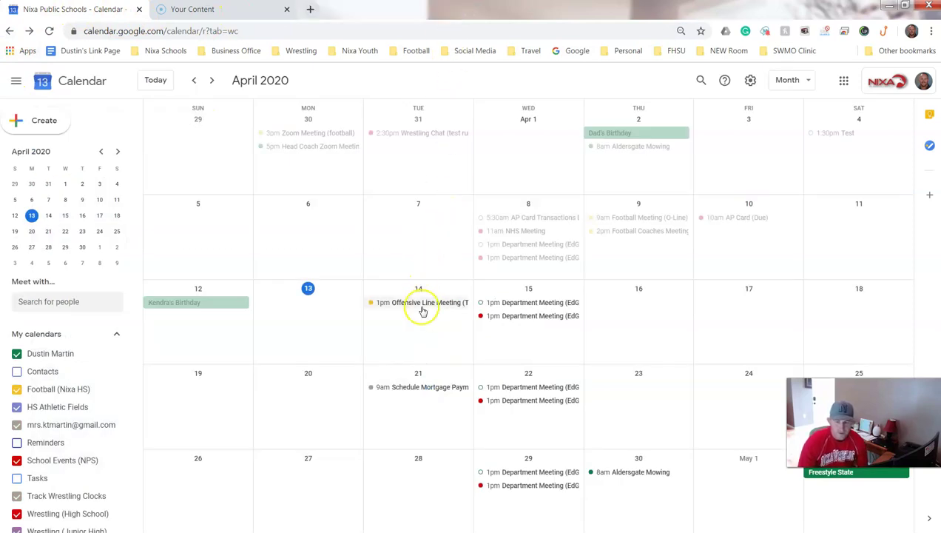
left_click(421, 304)
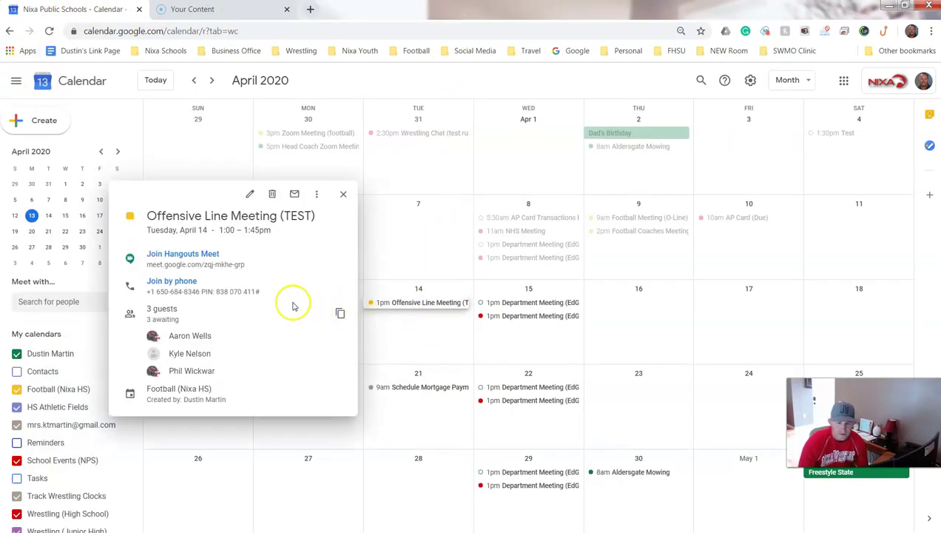
left_click(205, 256)
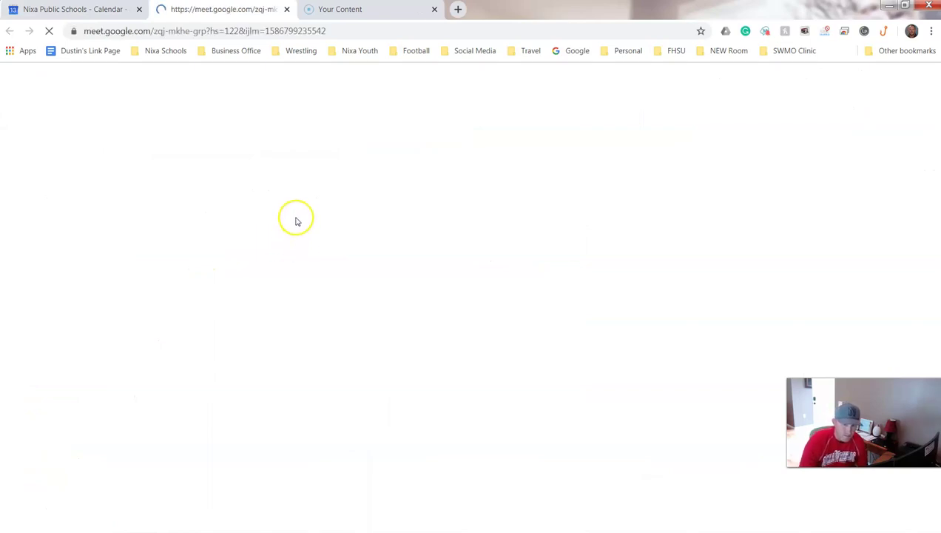